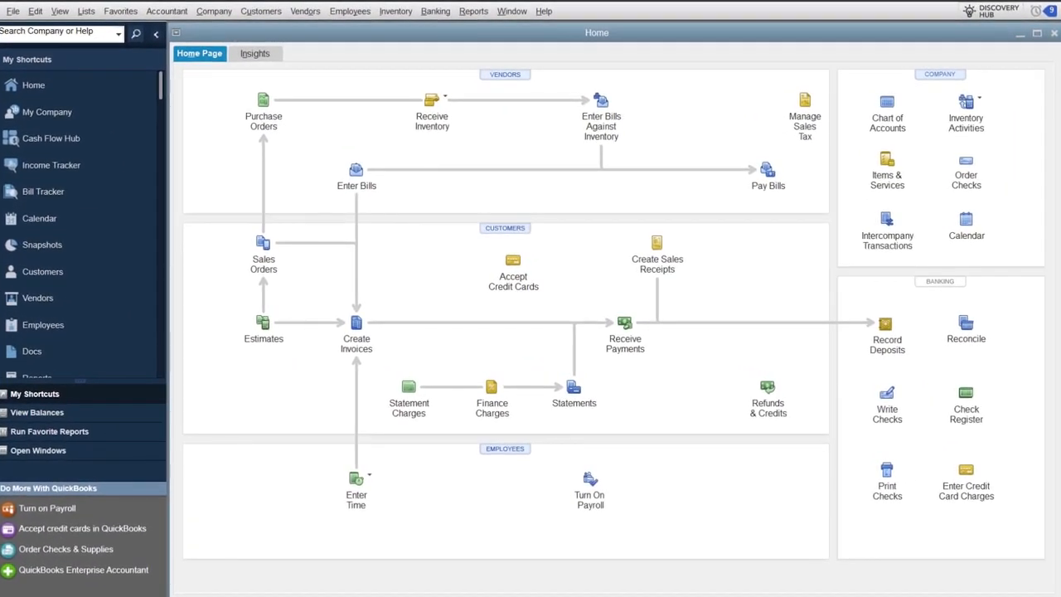
Step: Turn on customer prepayments in the company's Payments preferences
left_click(37, 17)
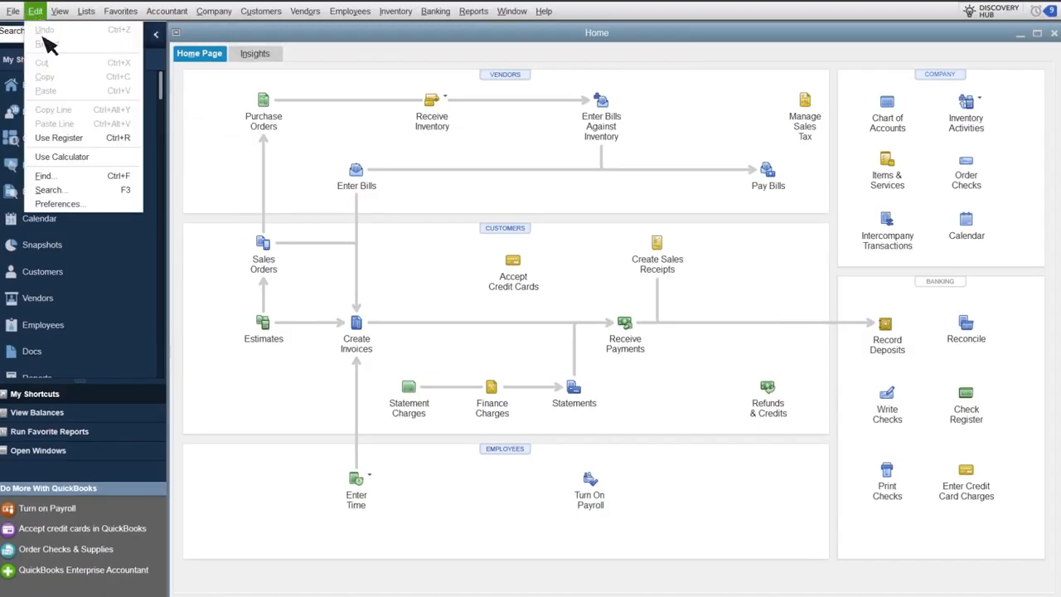
left_click(93, 207)
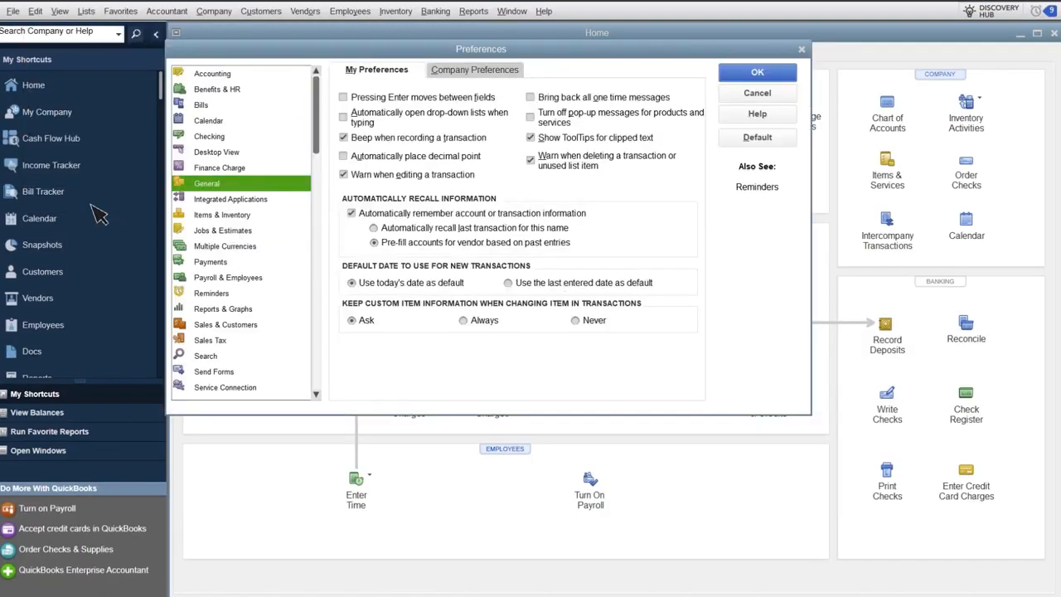
left_click(233, 260)
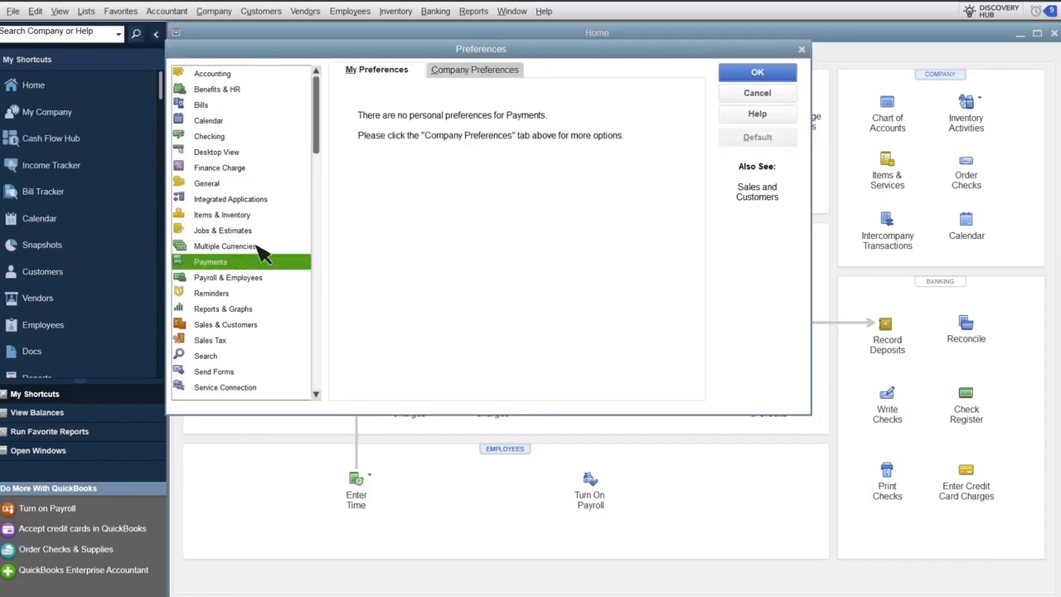
left_click(522, 73)
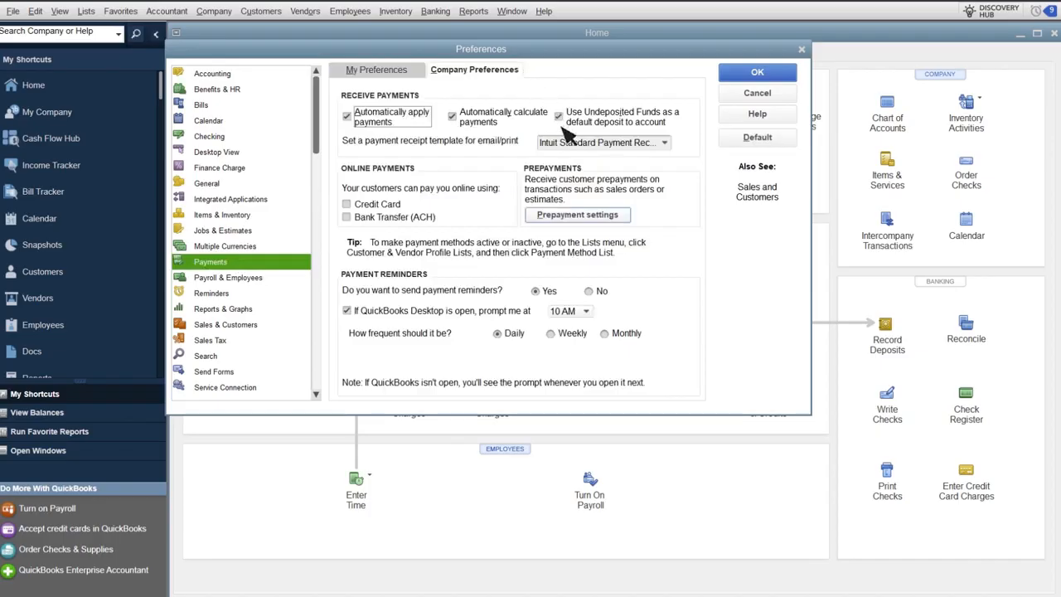
left_click(626, 219)
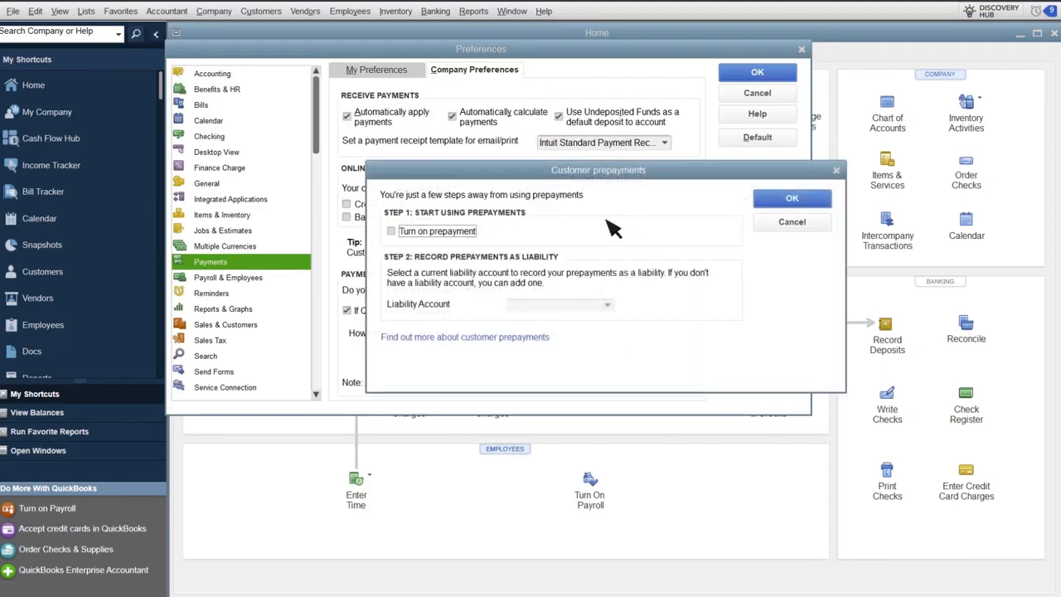
left_click(391, 232)
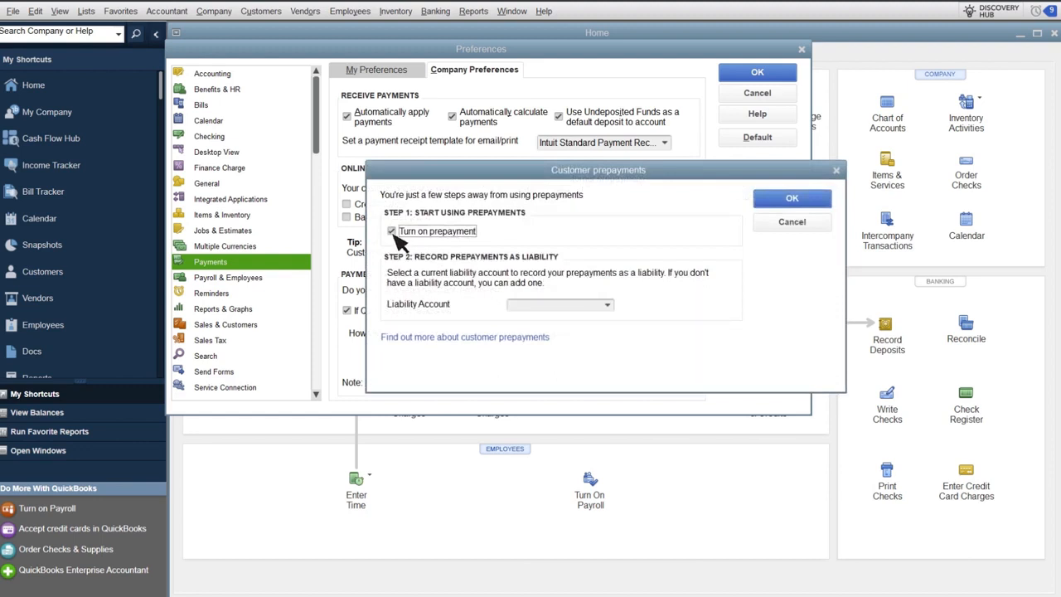
Step: Set the prepayment liability account to 20400 · Customer Prepayments and save the preferences
left_click(608, 305)
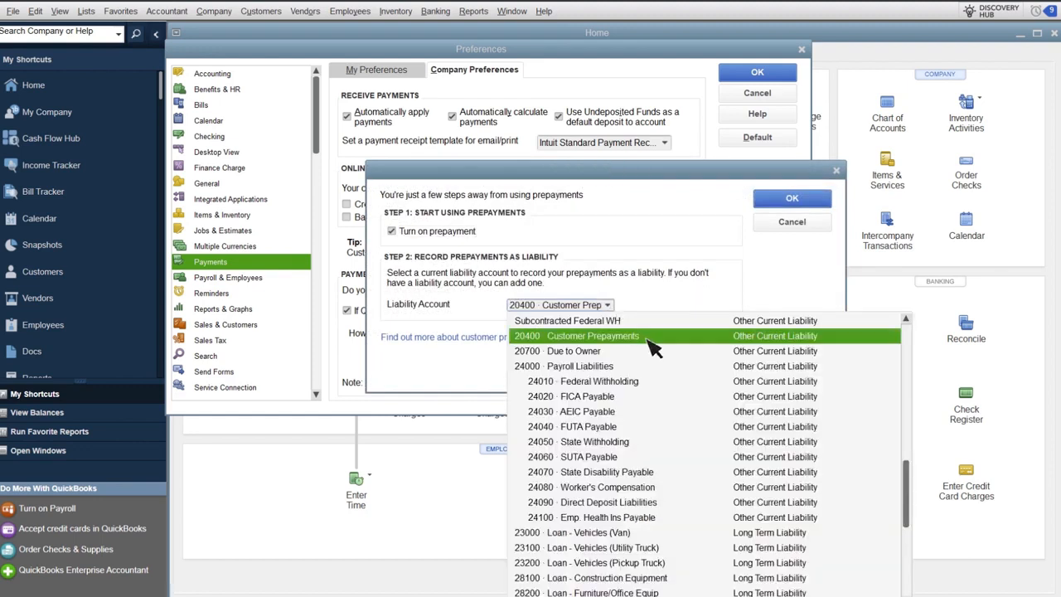
left_click(648, 337)
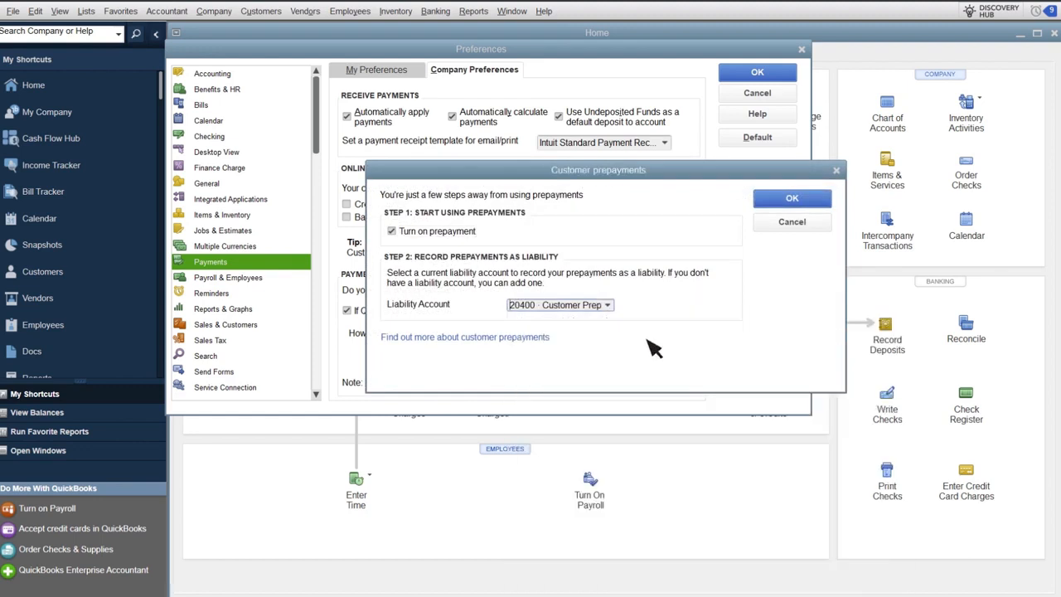
left_click(812, 199)
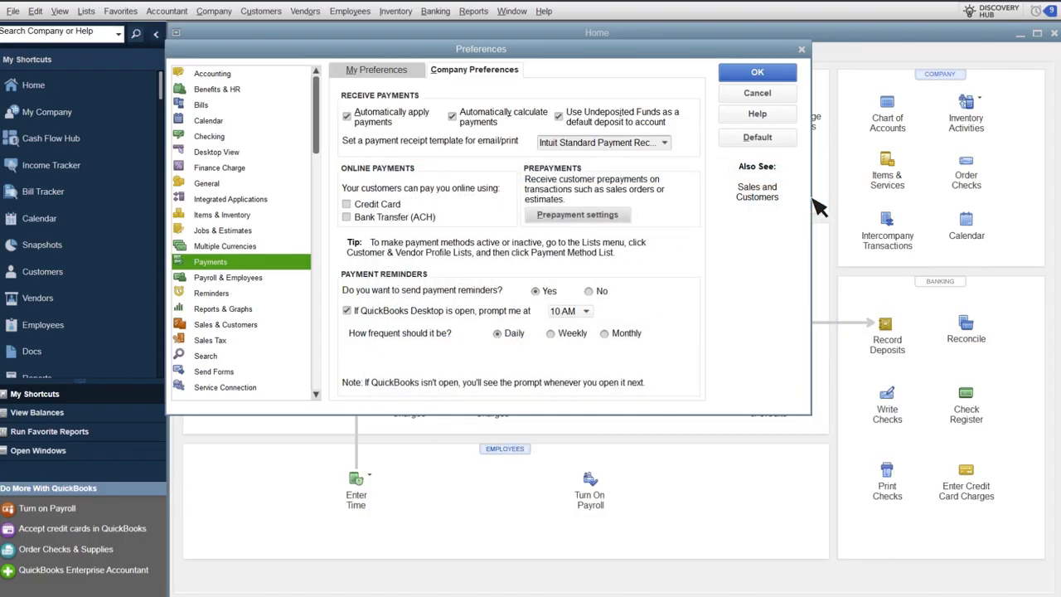
left_click(780, 74)
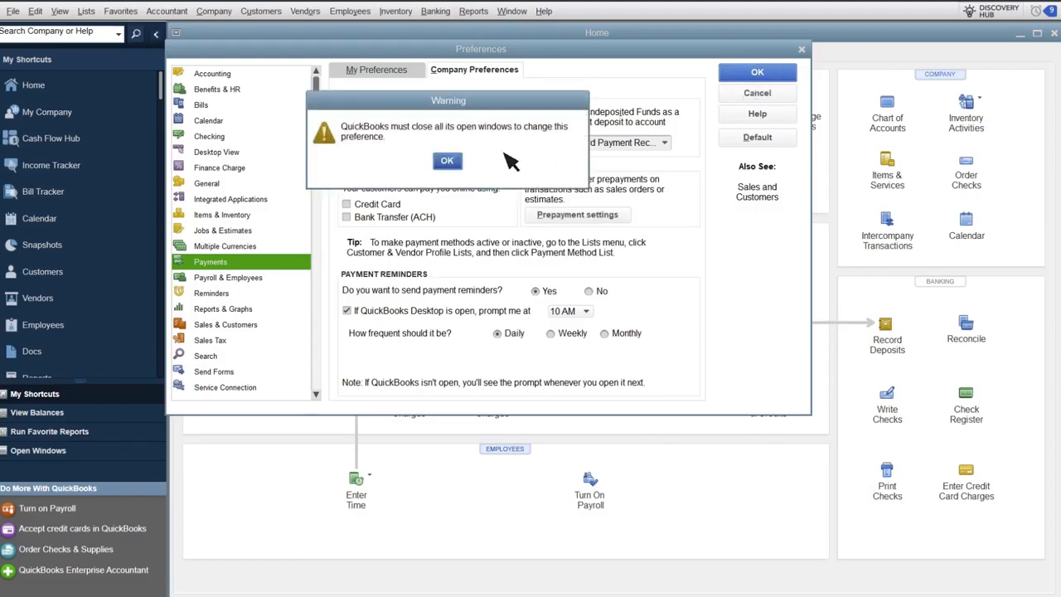
left_click(459, 165)
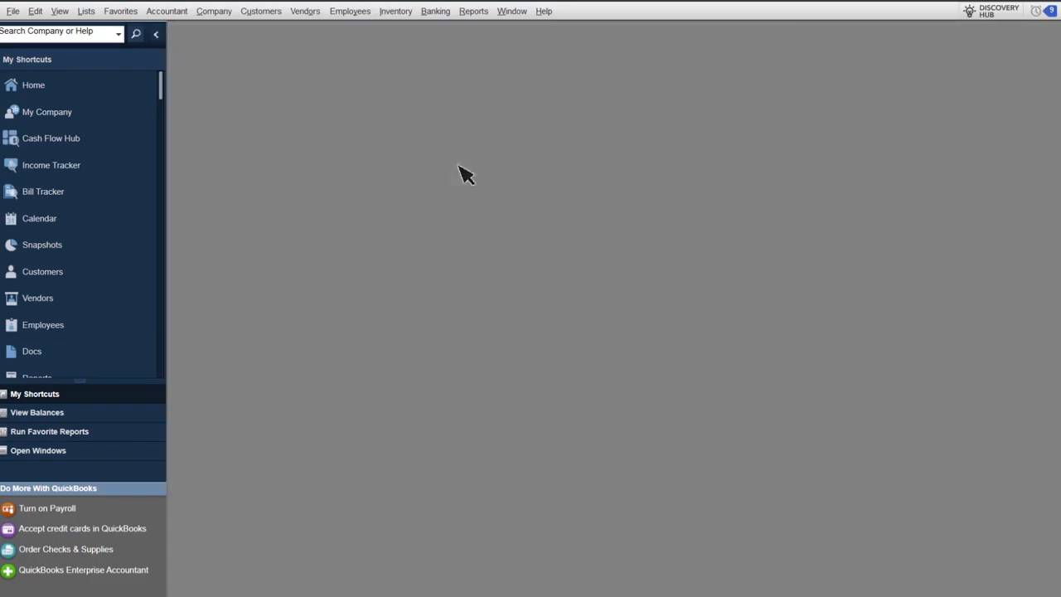
Step: Return to the Home page and look over the Sales & Customers and Jobs & Estimates preference sections, then close the preferences
left_click(113, 94)
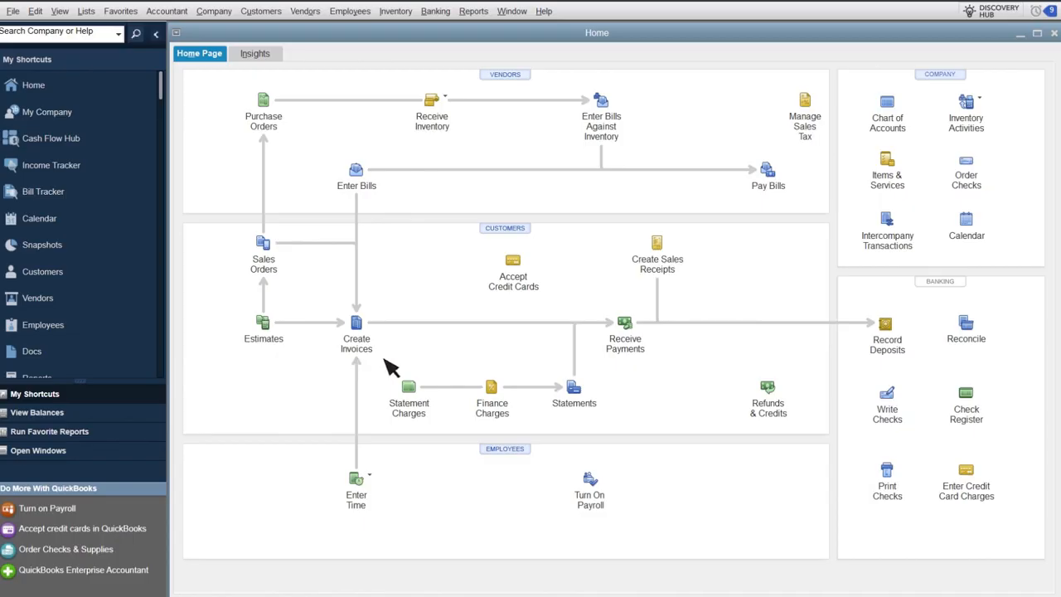
left_click(35, 12)
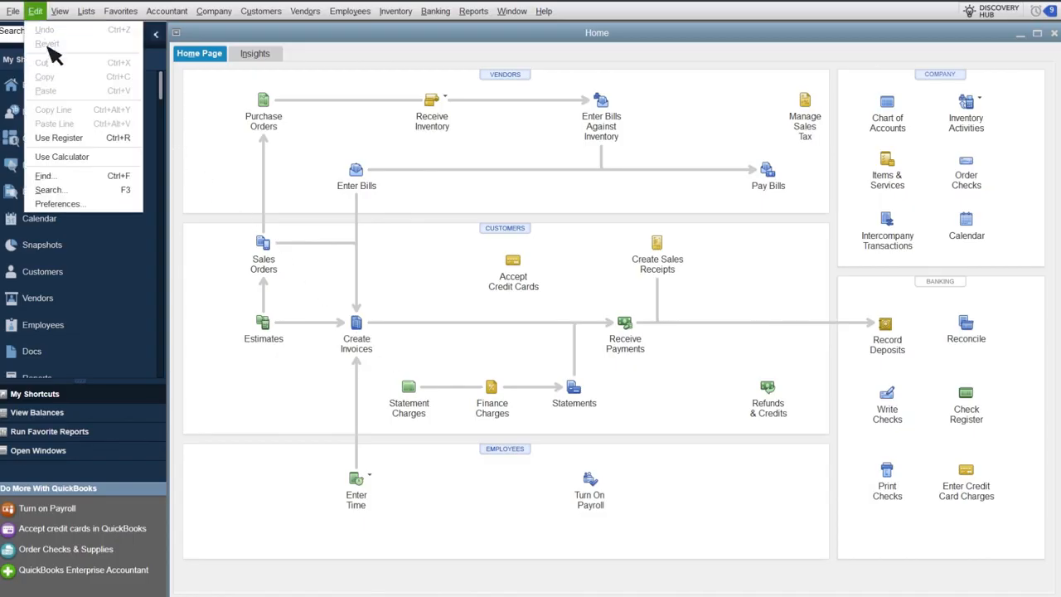
left_click(95, 206)
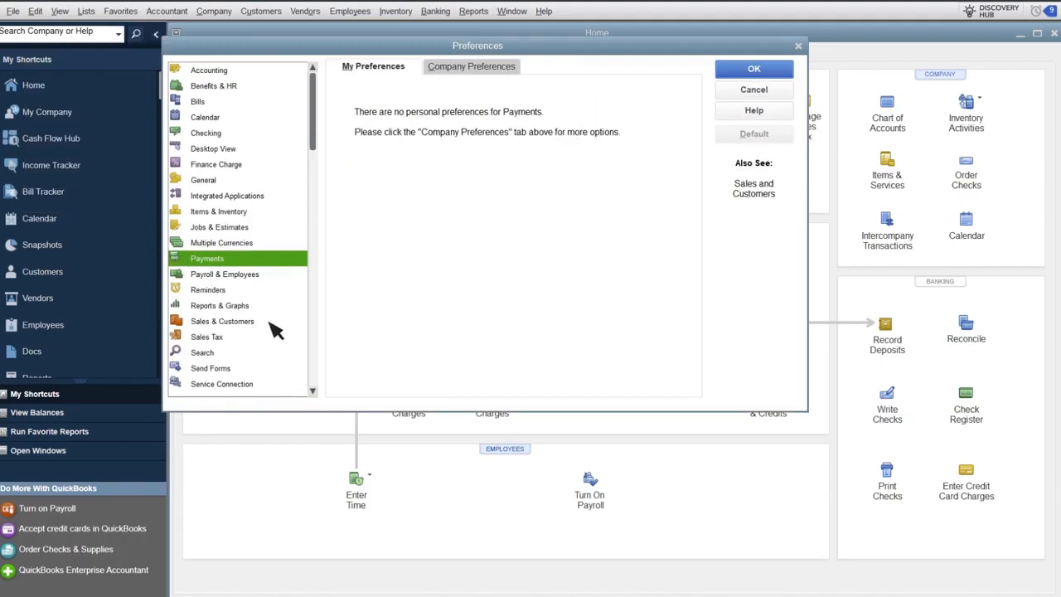
left_click(248, 322)
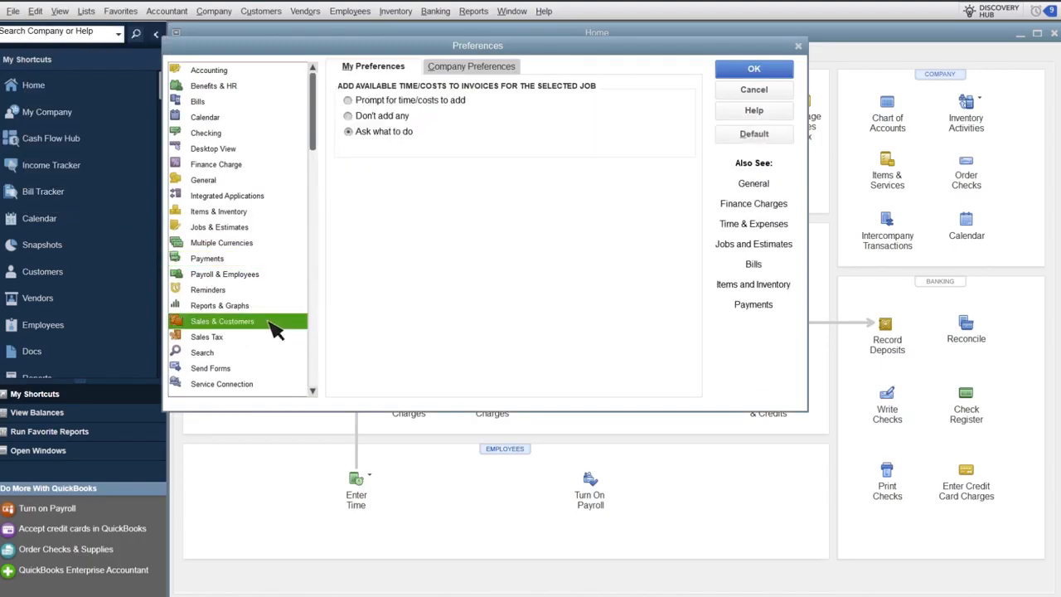
left_click(267, 228)
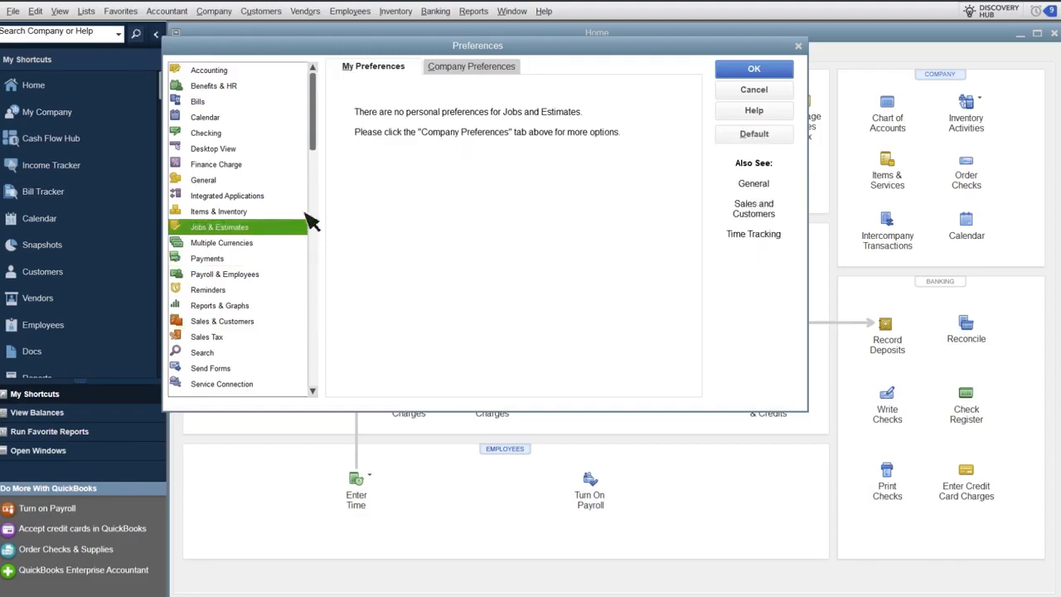
left_click(798, 47)
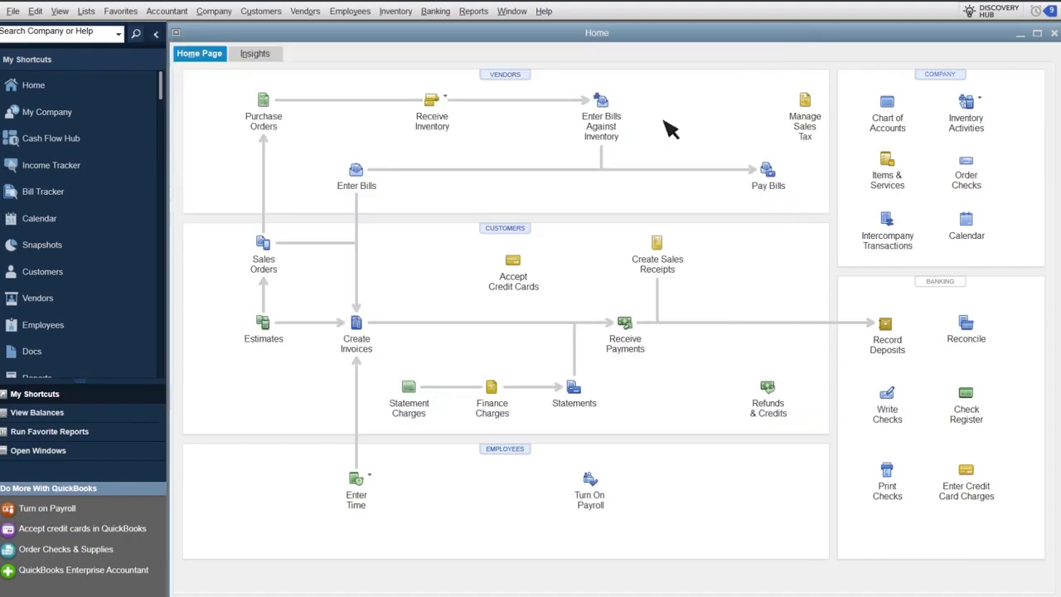
Step: Create and save a Family Room job estimate at cost 25: carpet 50, drywall 10, duct work 10, electrical 5, insulating 10, metal work 10
left_click(274, 332)
type("Abercrombie, Kristy:Family Room")
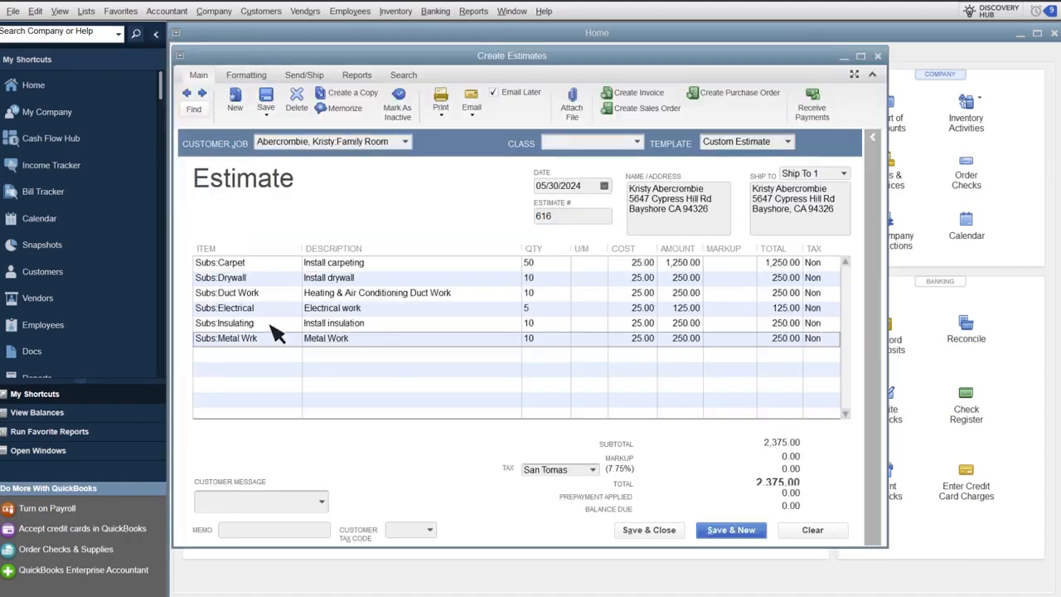
left_click(277, 96)
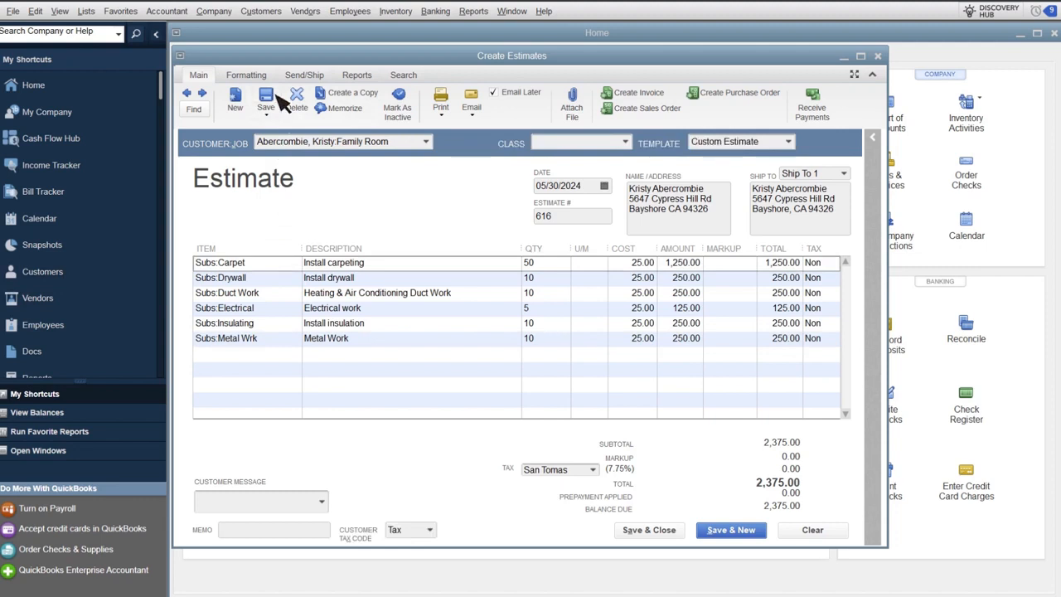
Step: Record a 1,000.00 prepayment on estimate 616 by check number 8506, save it, and close the estimate
left_click(827, 101)
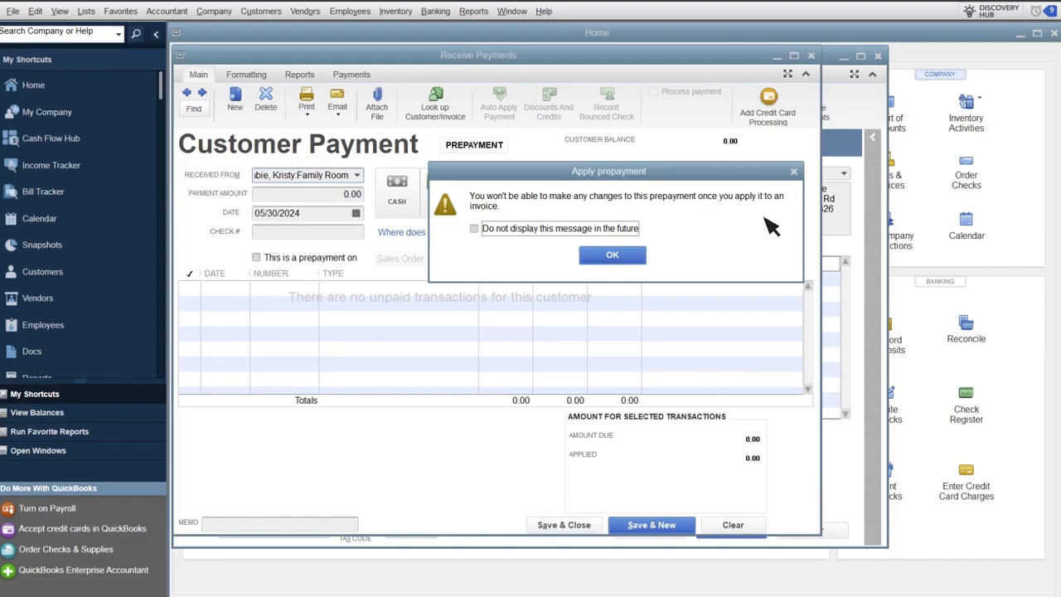
left_click(613, 257)
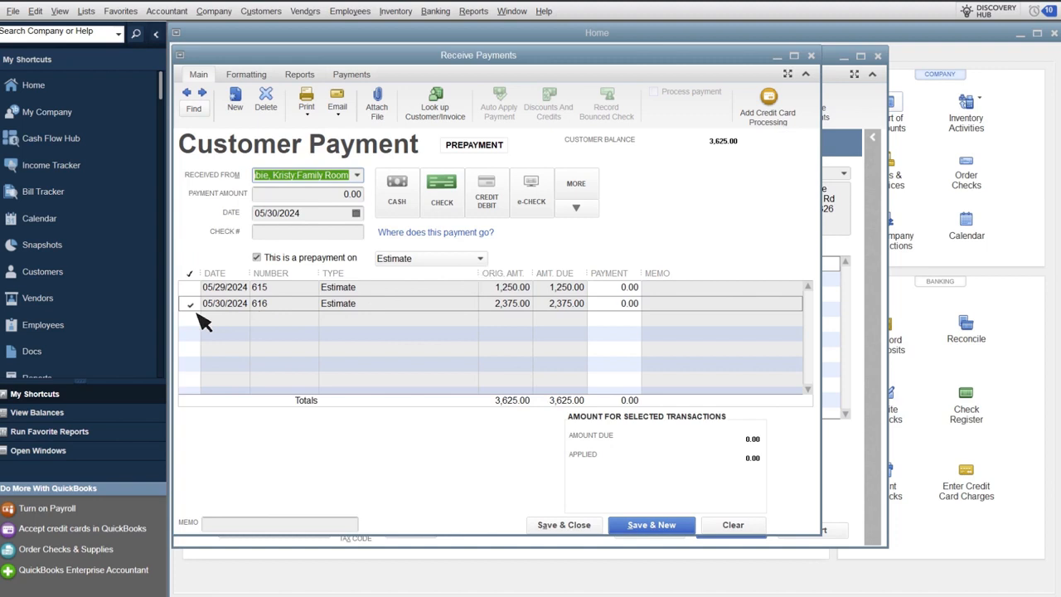
left_click(355, 199)
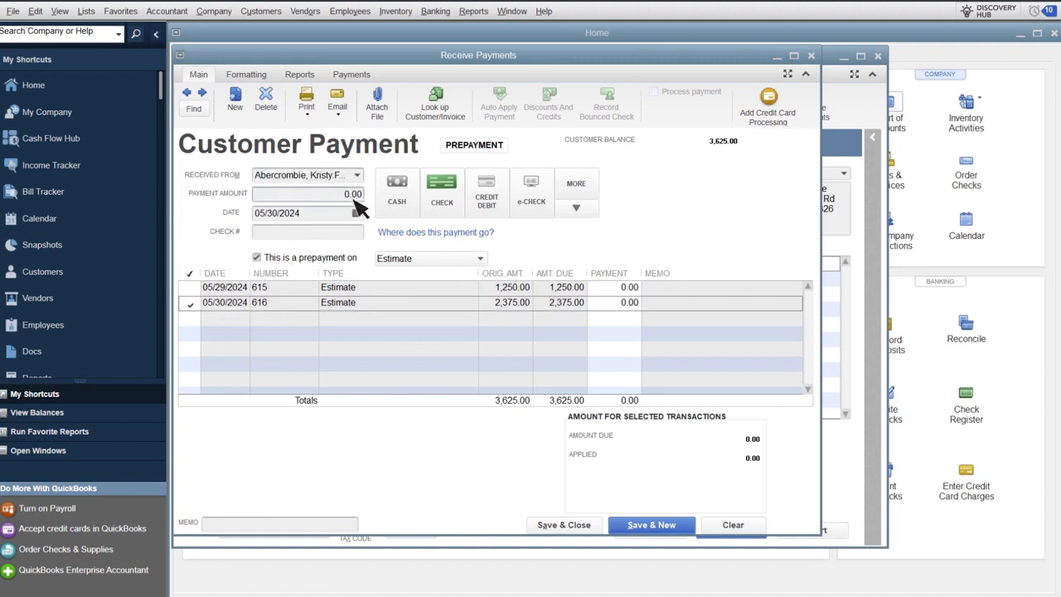
type("1000")
left_click(451, 213)
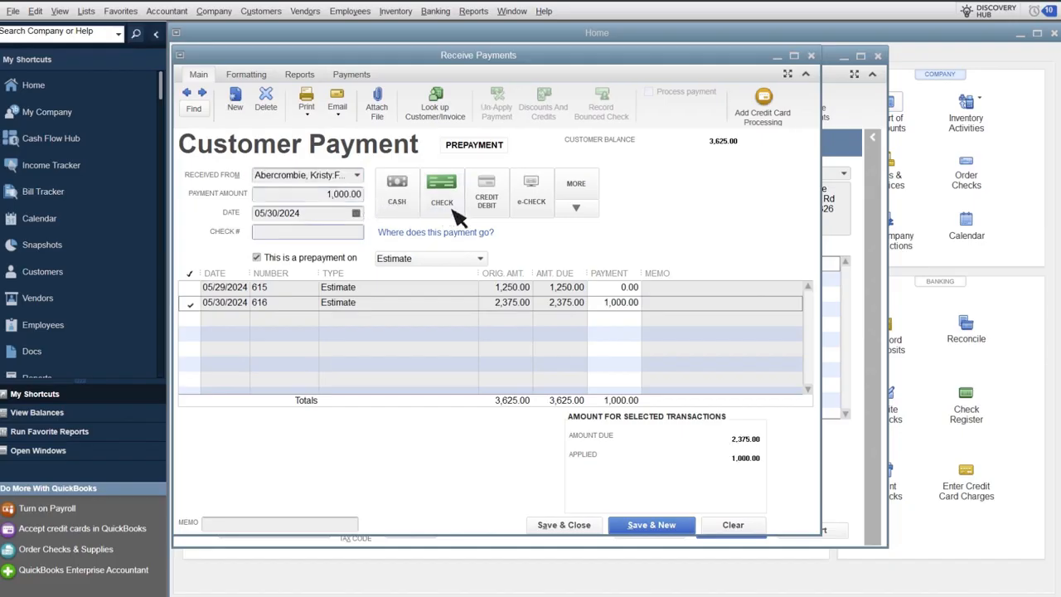
type("8506")
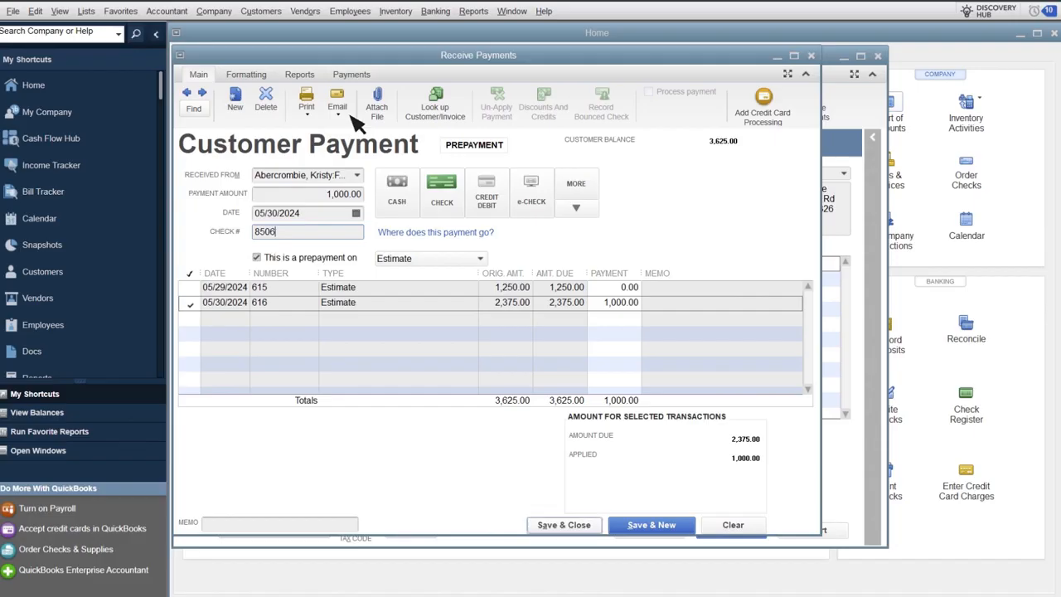
left_click(598, 530)
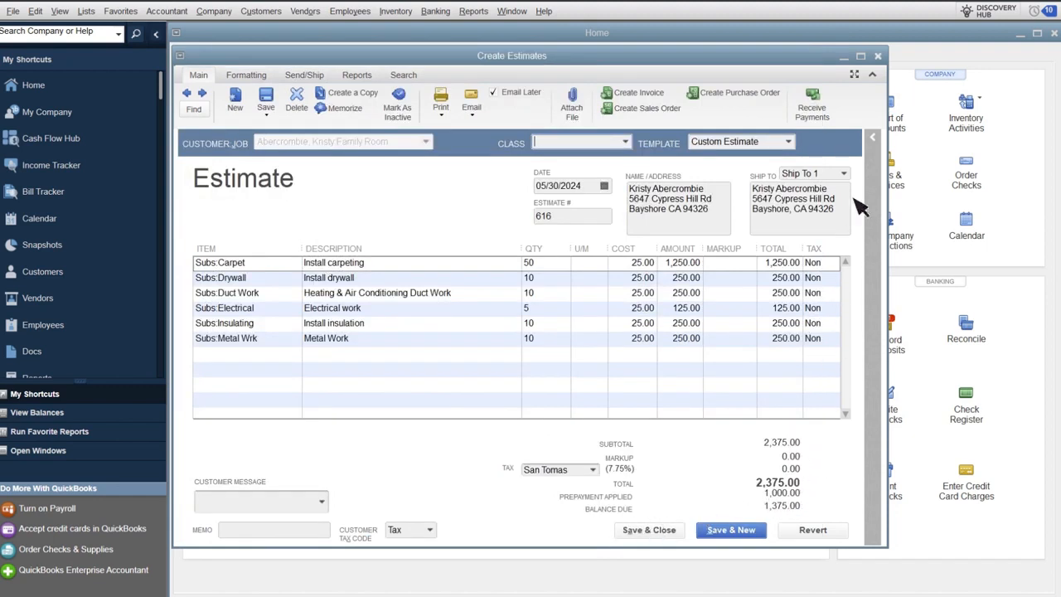
left_click(877, 56)
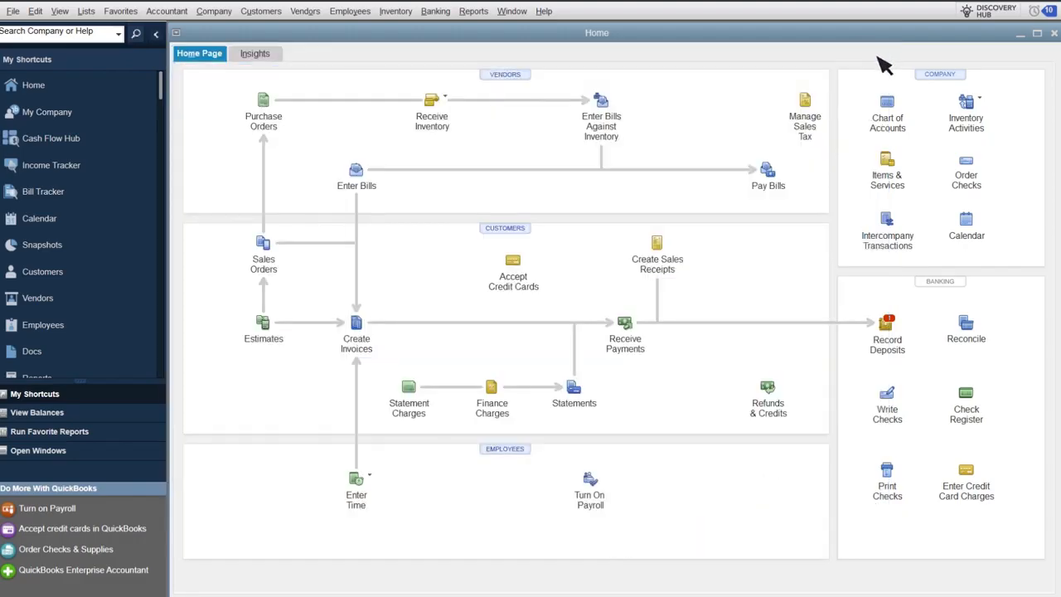
Step: Review the Open Prepayments by Customer report and close it
left_click(474, 11)
mouse_move(573, 197)
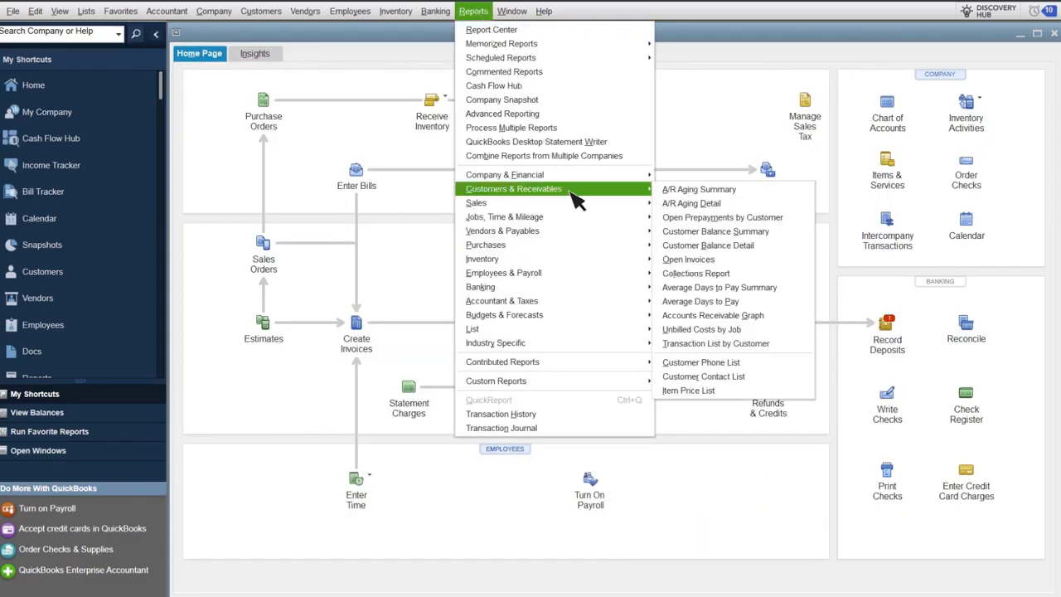
left_click(788, 218)
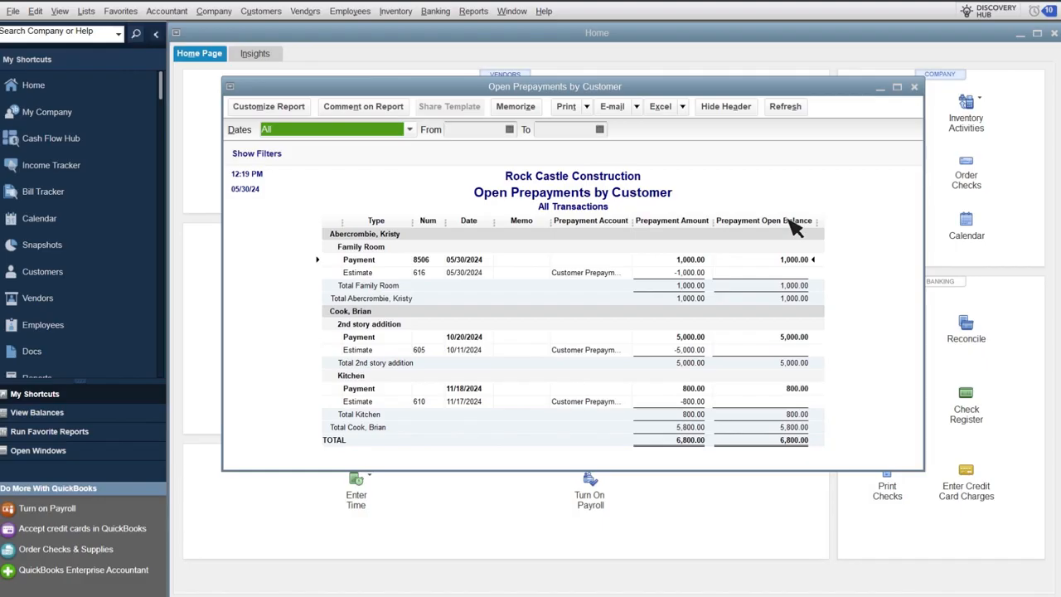
left_click(915, 87)
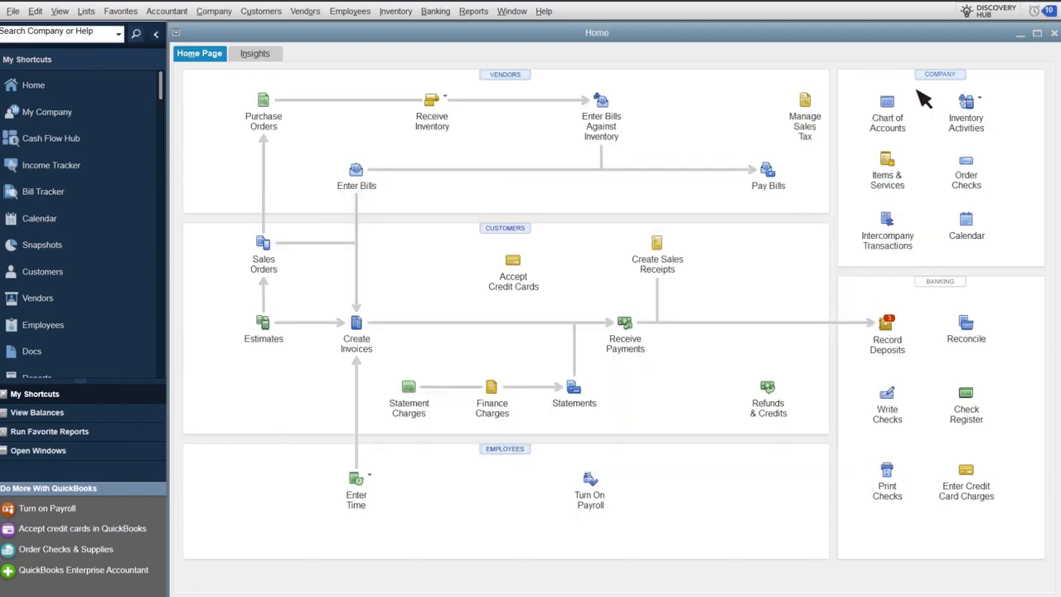
Step: Open estimate 616 from the customer's Family Room job, create an invoice for the entire estimate (100%), and save the invoice
left_click(502, 229)
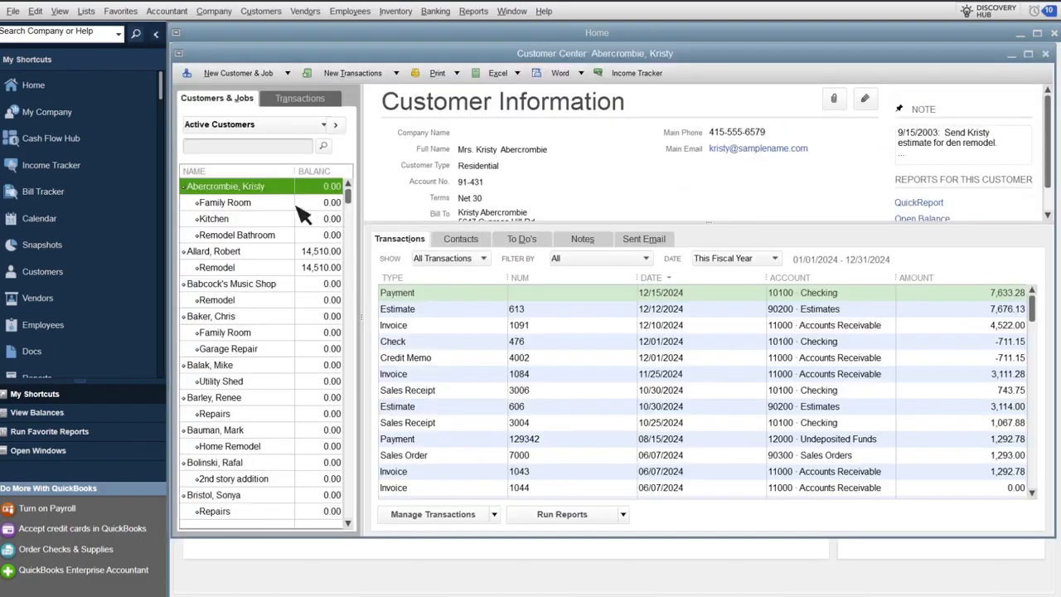
left_click(270, 207)
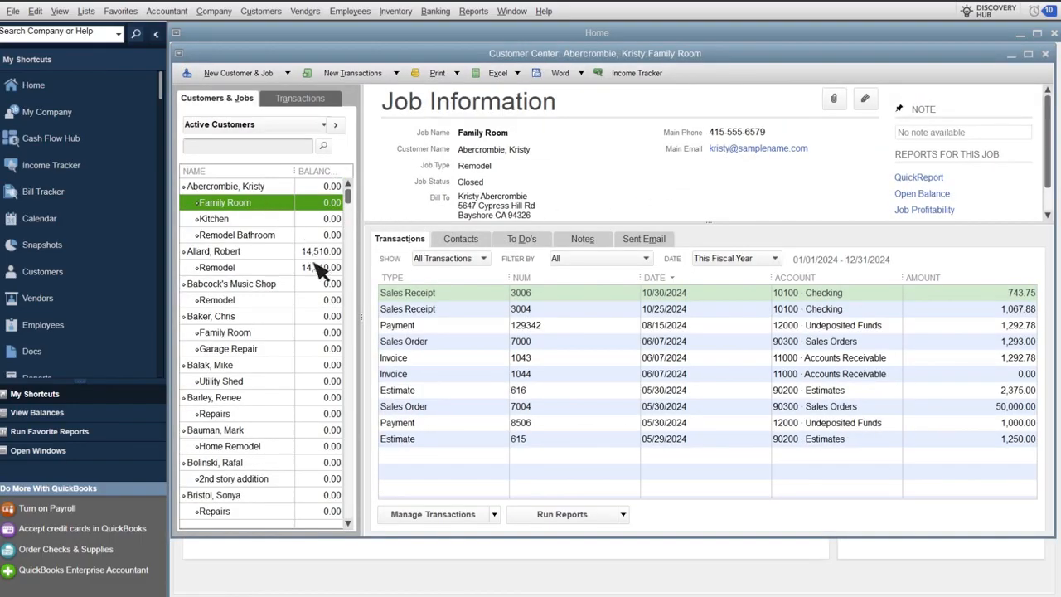
double_click(424, 391)
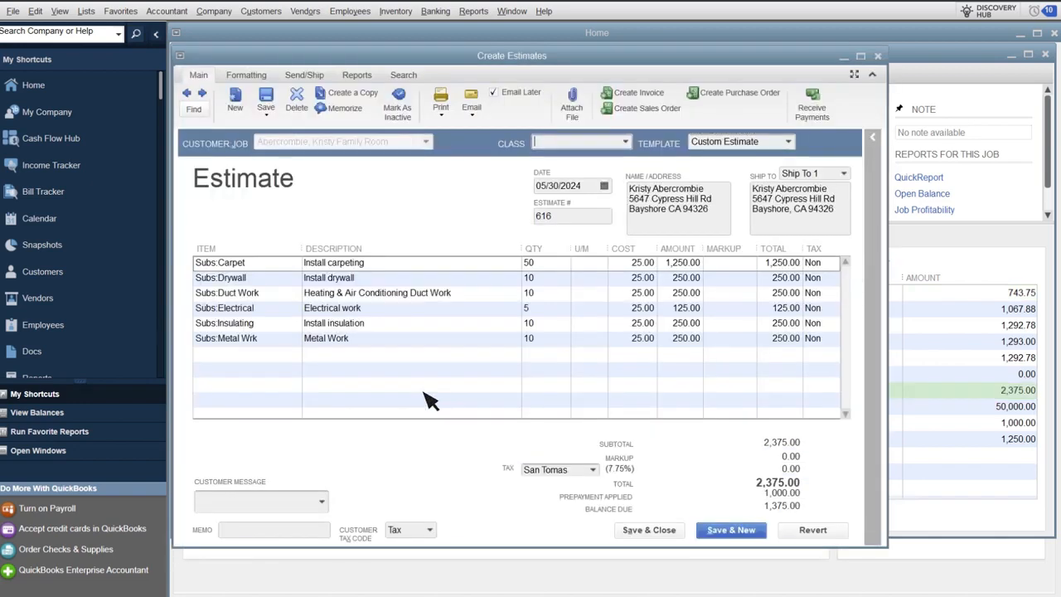
left_click(639, 93)
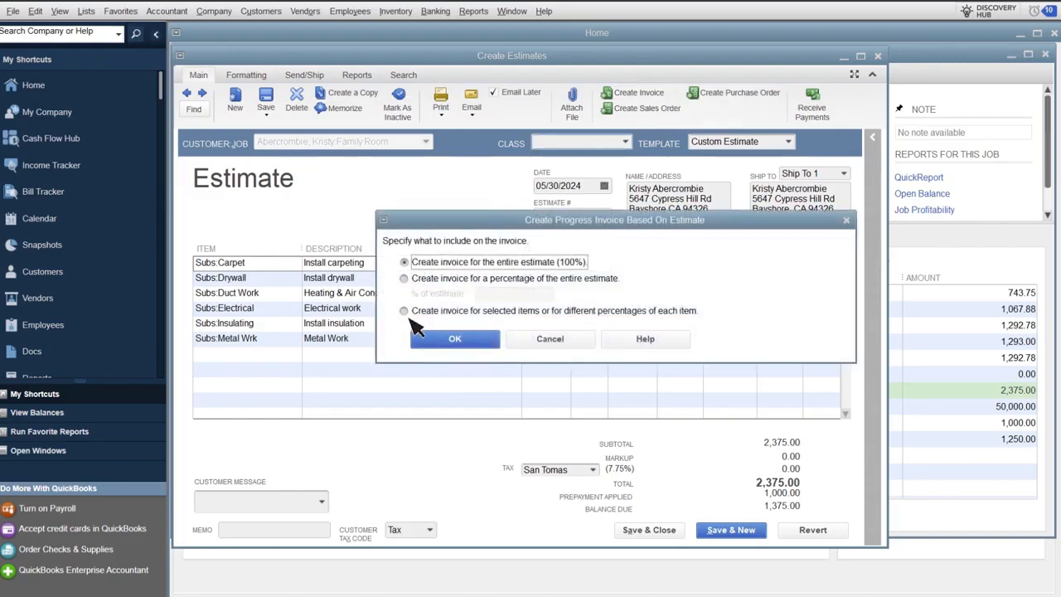
left_click(478, 342)
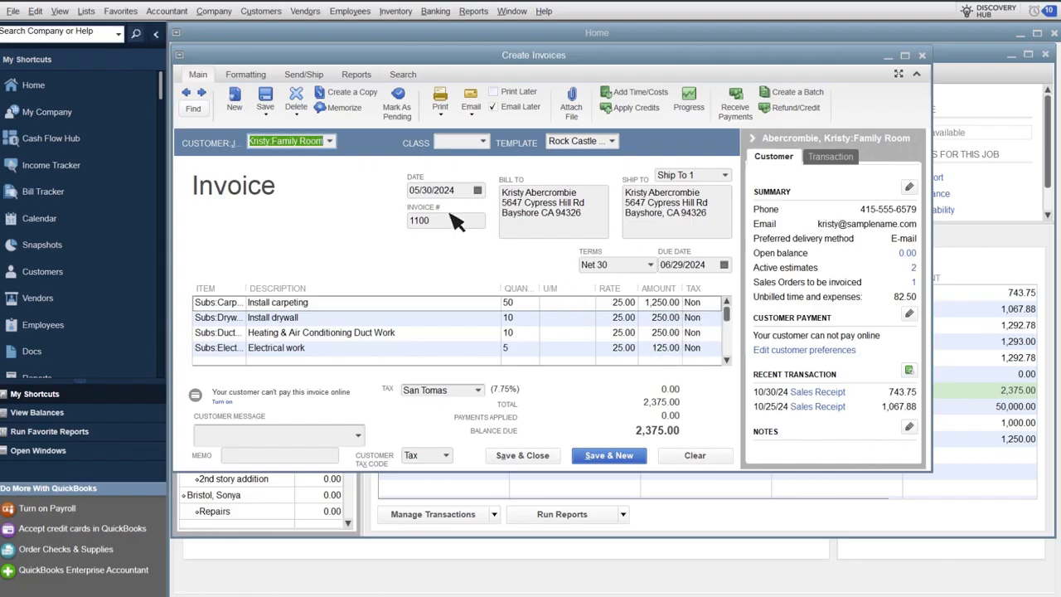
left_click(276, 99)
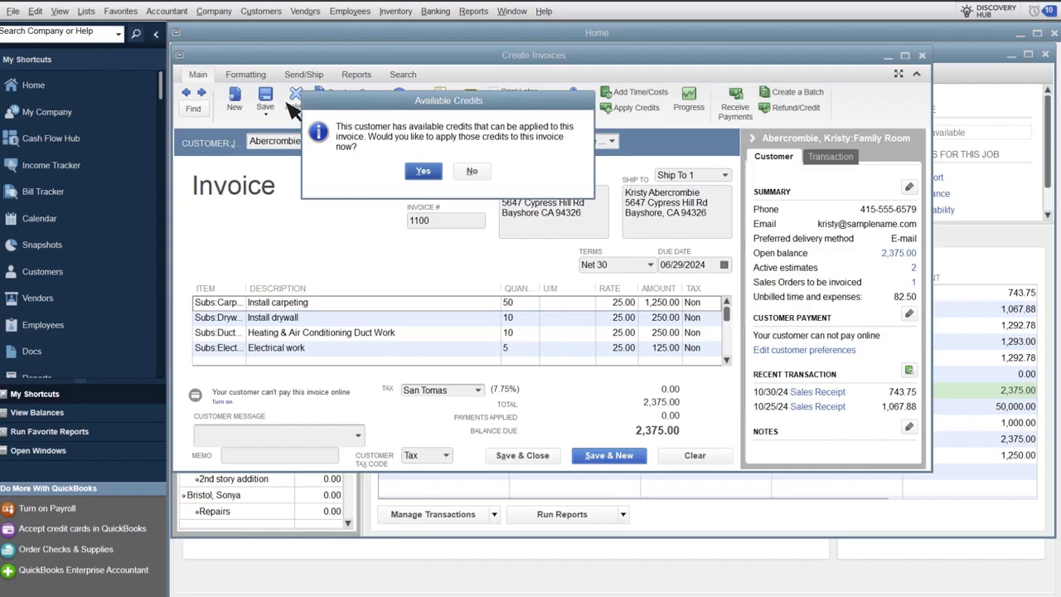
Step: Apply the available 1,000.00 prepayment credit from check 8506 to the Family Room invoice, and save and close the invoice and the customer list
left_click(432, 174)
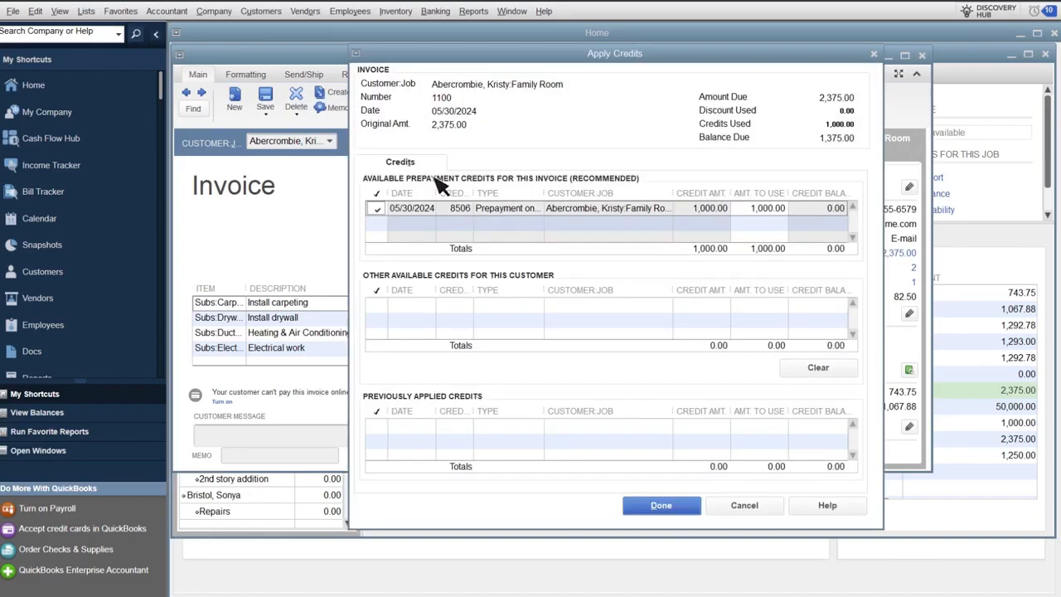
left_click(690, 513)
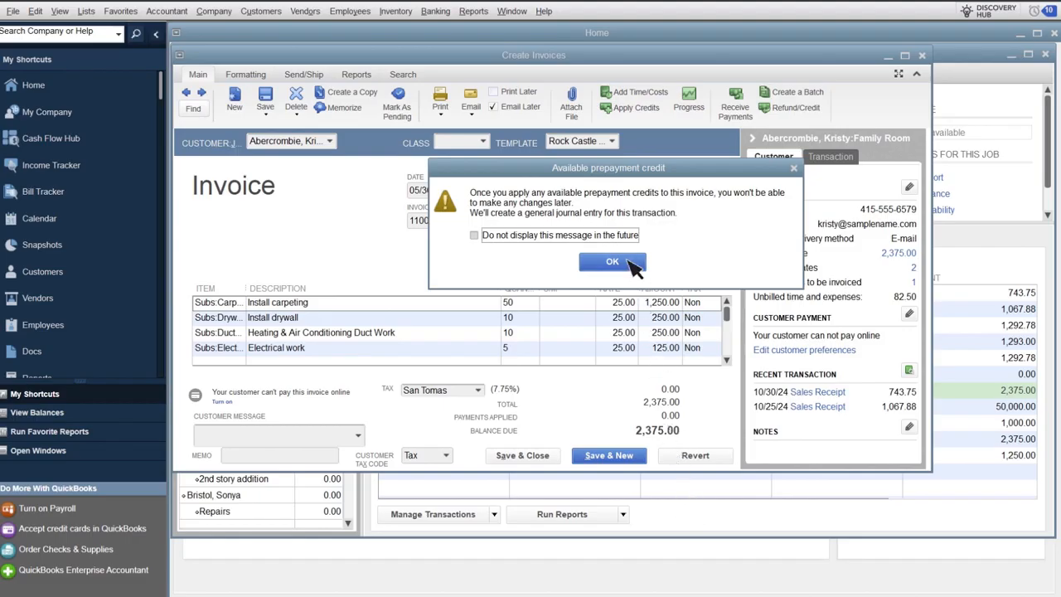
left_click(634, 267)
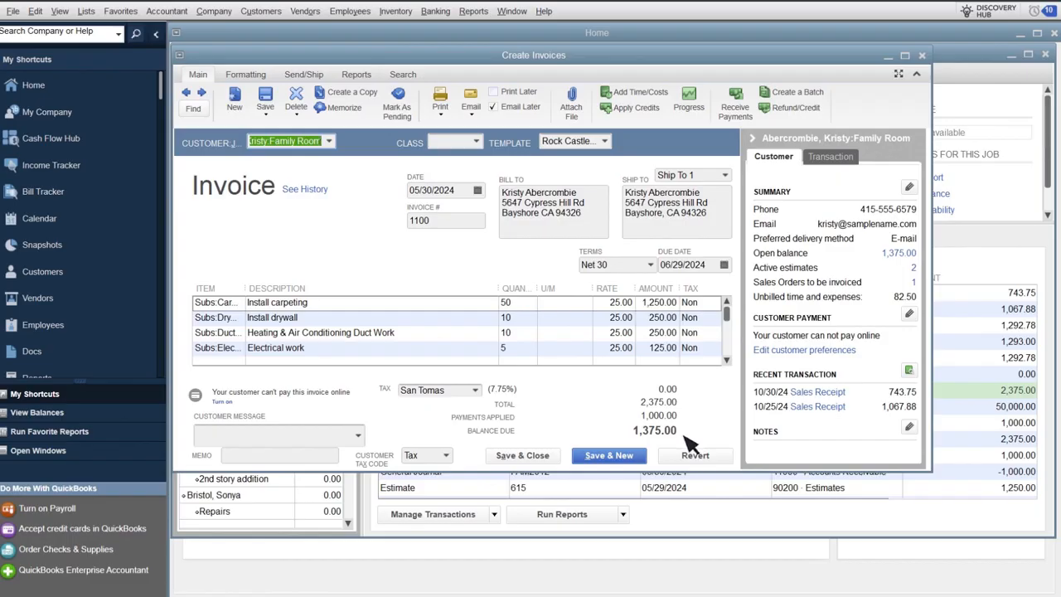
left_click(554, 459)
left_click(1046, 53)
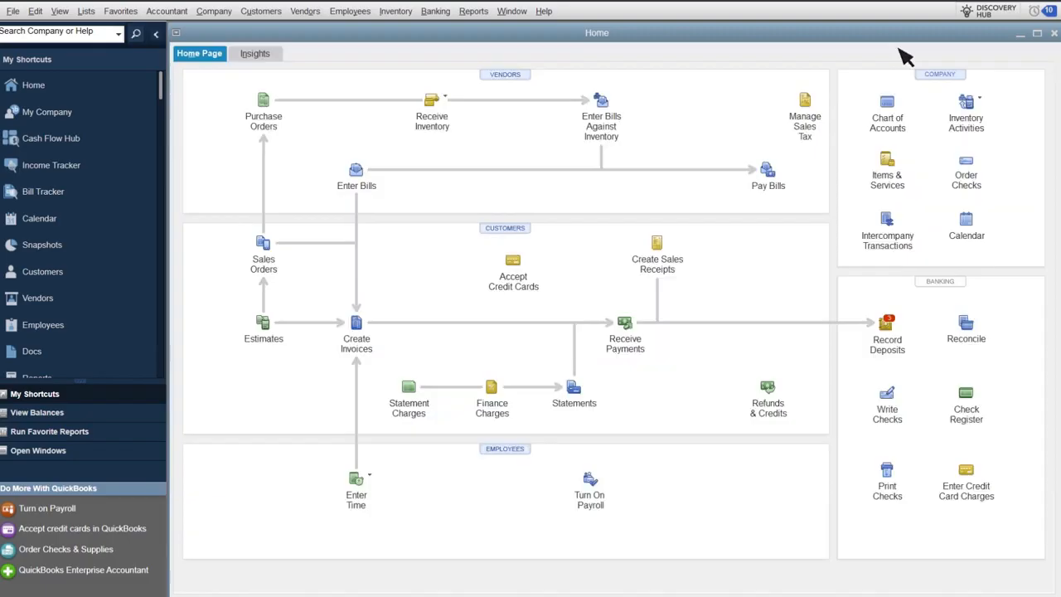
Step: Open the Open Prepayments by Customer report to check which customer prepayments are still open
left_click(473, 11)
mouse_move(572, 199)
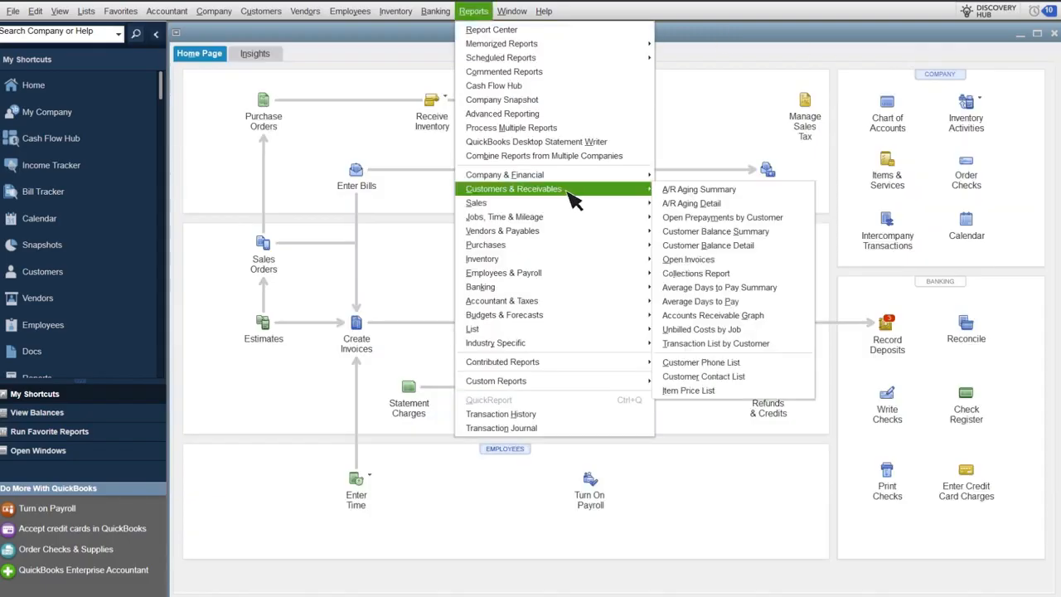
left_click(790, 219)
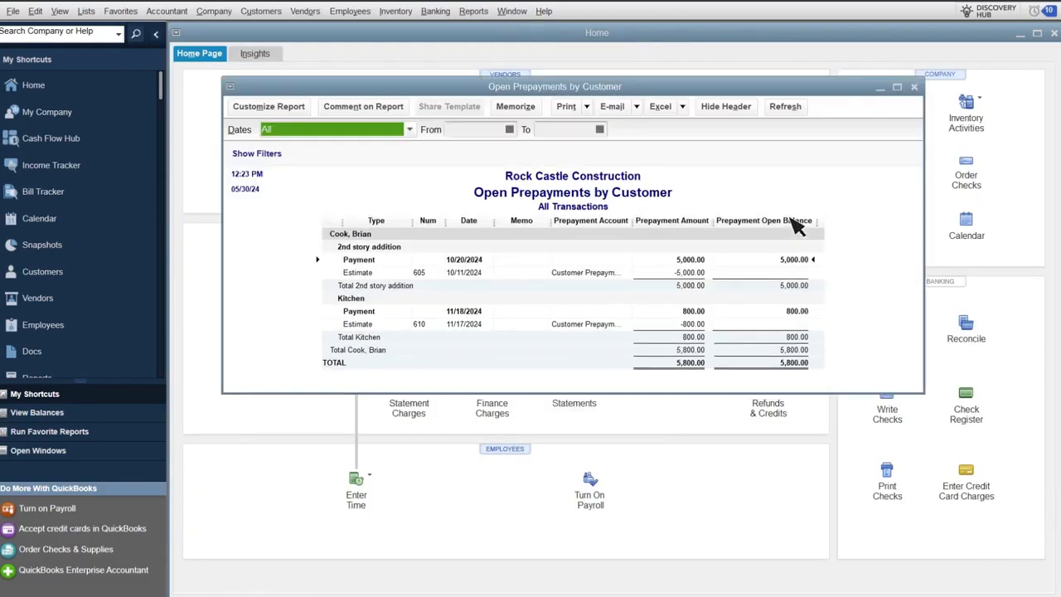